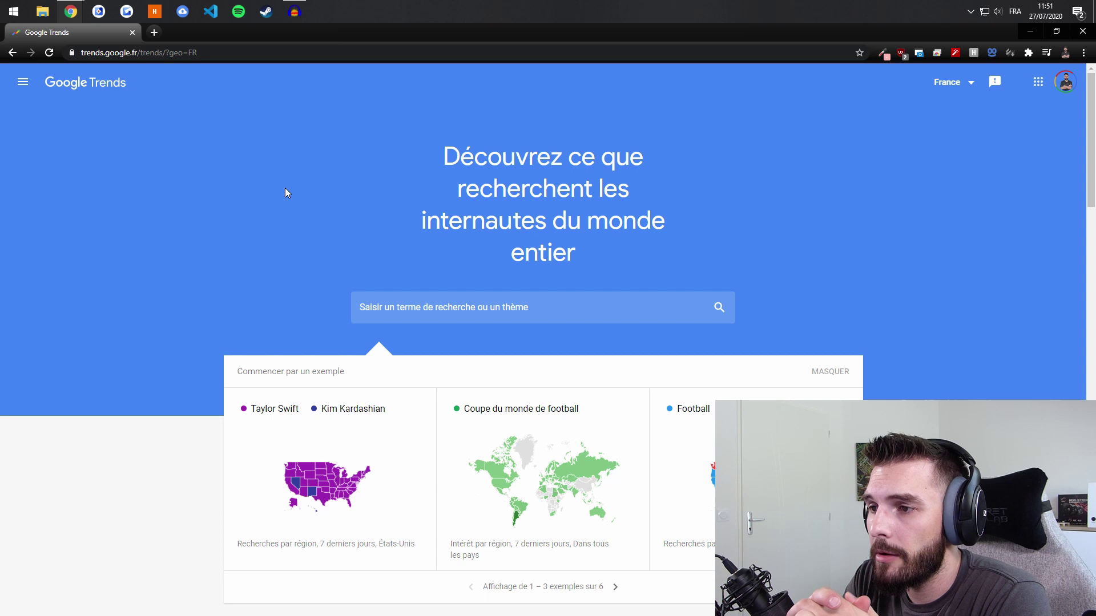
Search Google Trends for the term "Montres" in France
{"action": "left_click", "coordinate": [466, 309]}
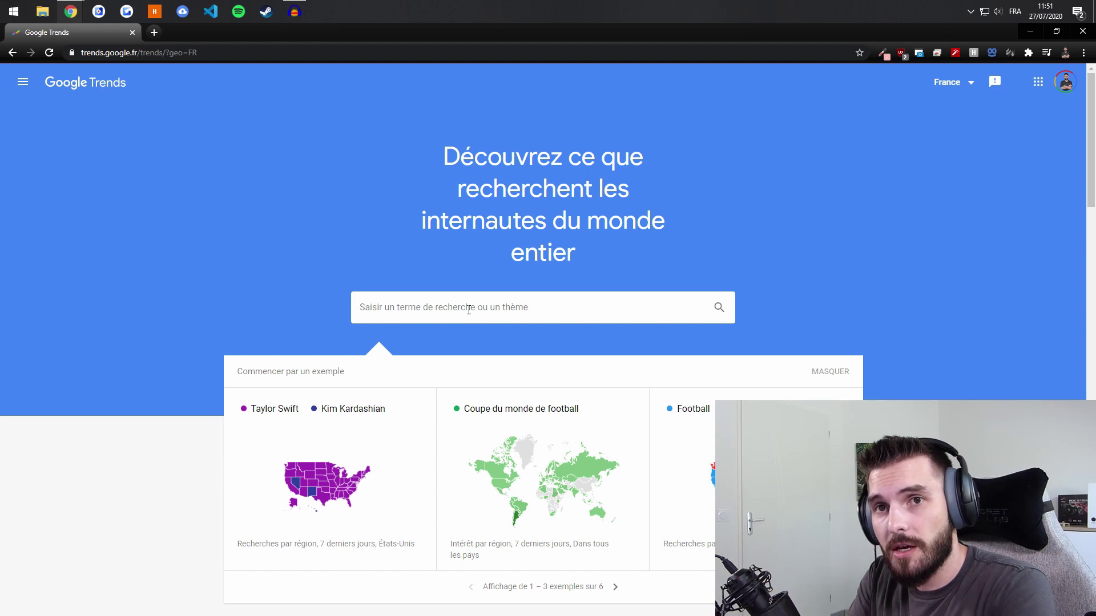
{"action": "type", "text": "Montres"}
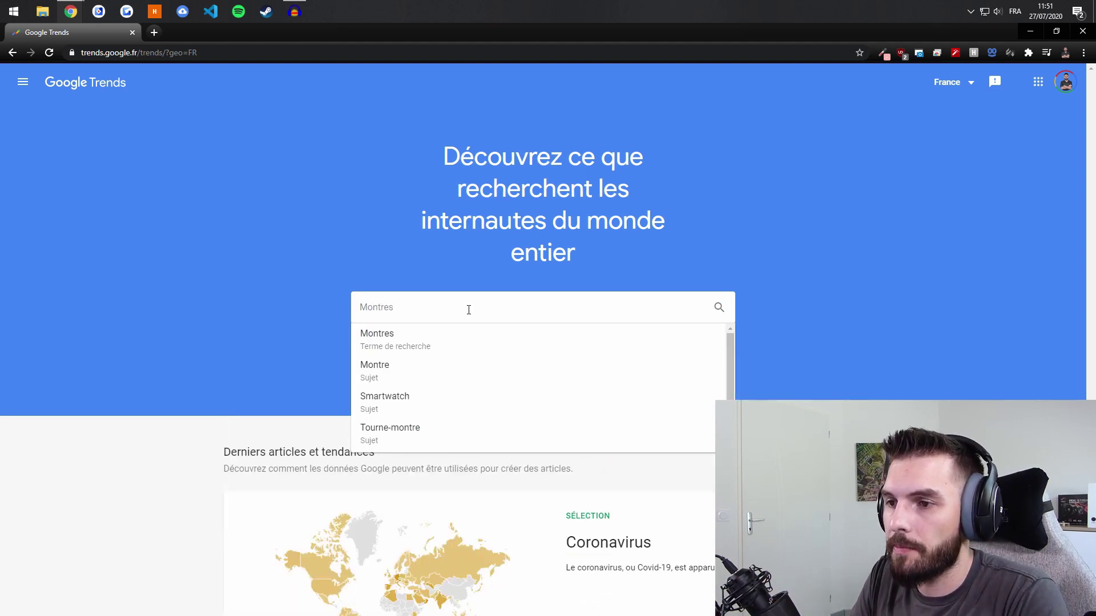
{"action": "key", "text": "Return"}
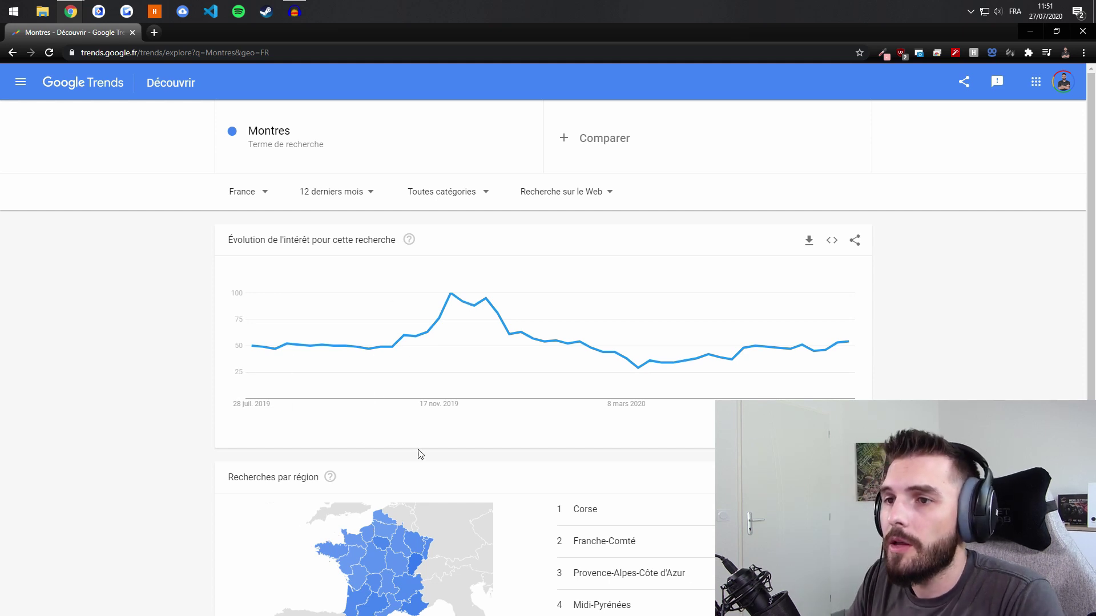
Look through the available country and time-range filter options without changing the current selection
{"action": "left_click", "coordinate": [237, 198]}
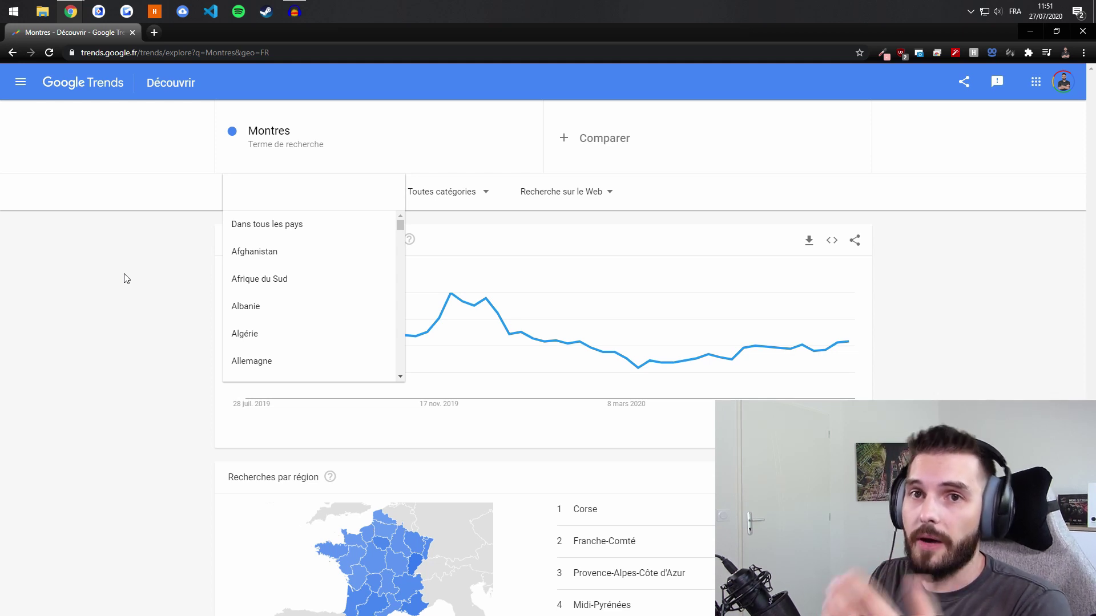
{"action": "scroll", "coordinate": [279, 330], "scroll_direction": "down", "scroll_amount": 1}
{"action": "scroll", "coordinate": [278, 331], "scroll_direction": "down", "scroll_amount": 3}
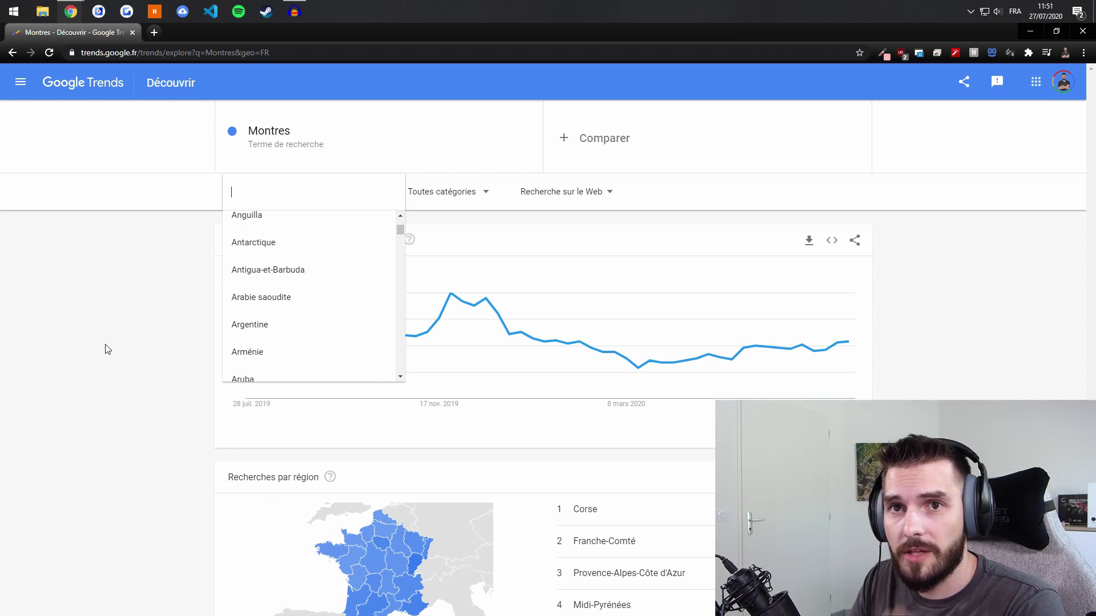
{"action": "left_click", "coordinate": [134, 348]}
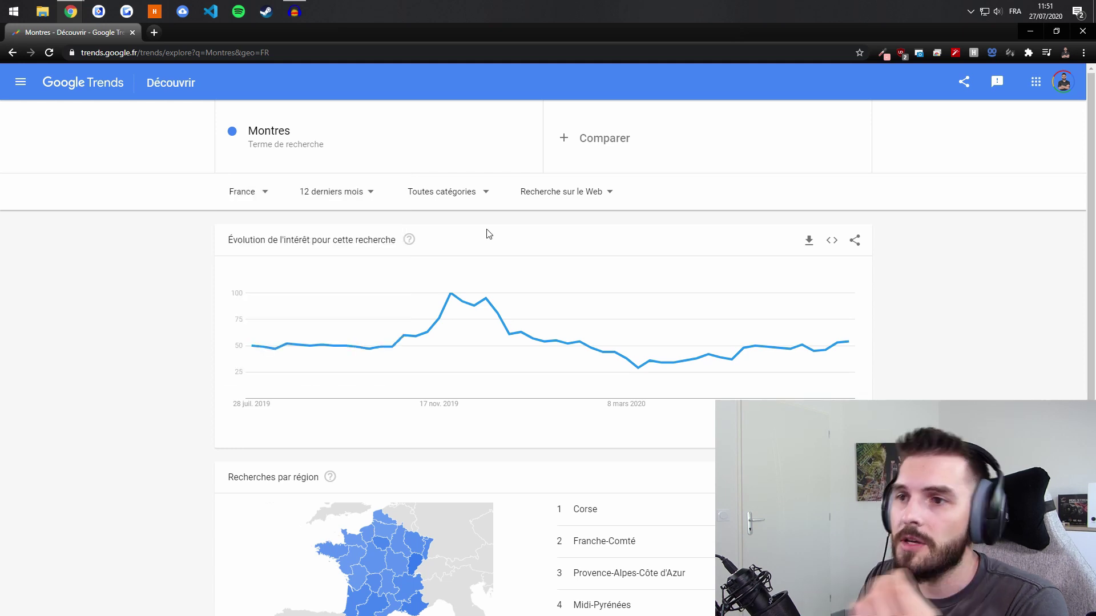
{"action": "left_click", "coordinate": [334, 194]}
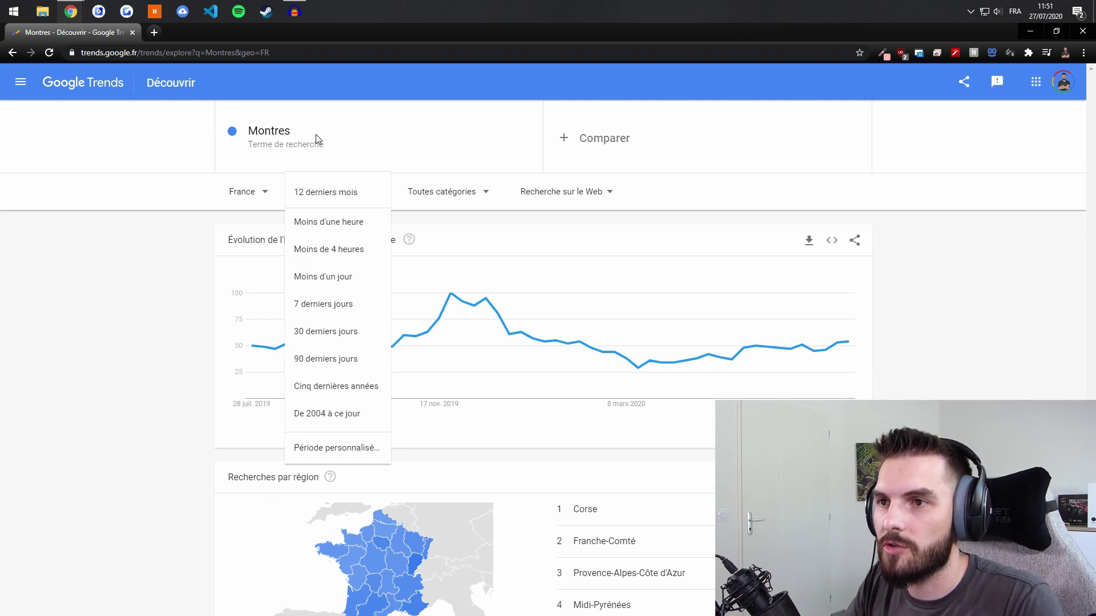
{"action": "left_click", "coordinate": [286, 127]}
Replace the search term with "Ski" and set the time range to "Cinq dernières années"
{"action": "left_click", "coordinate": [287, 128]}
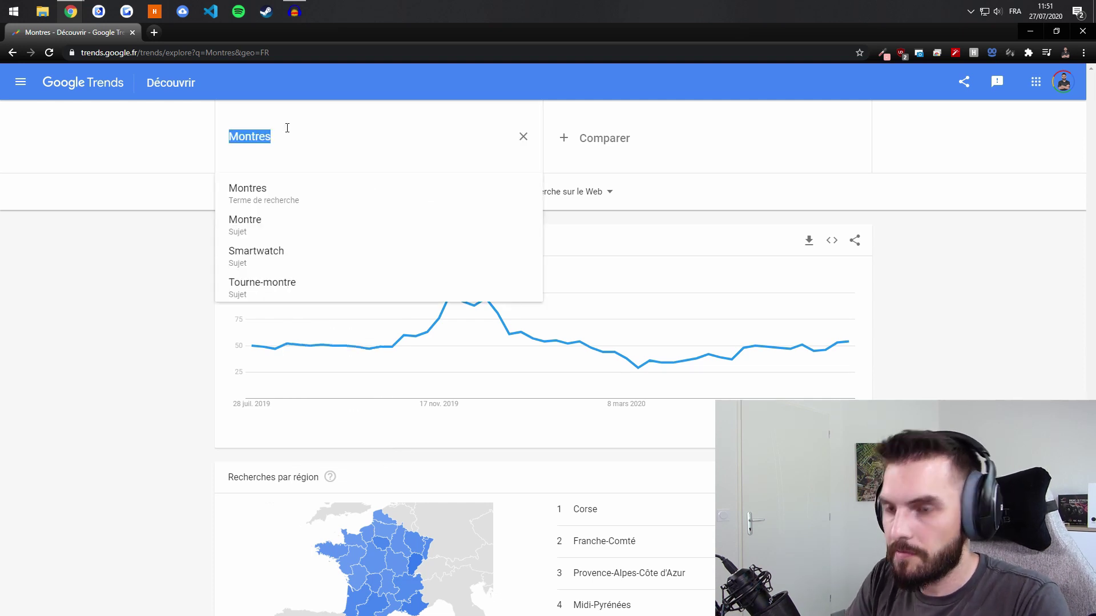
{"action": "type", "text": "Ski"}
{"action": "key", "text": "Return"}
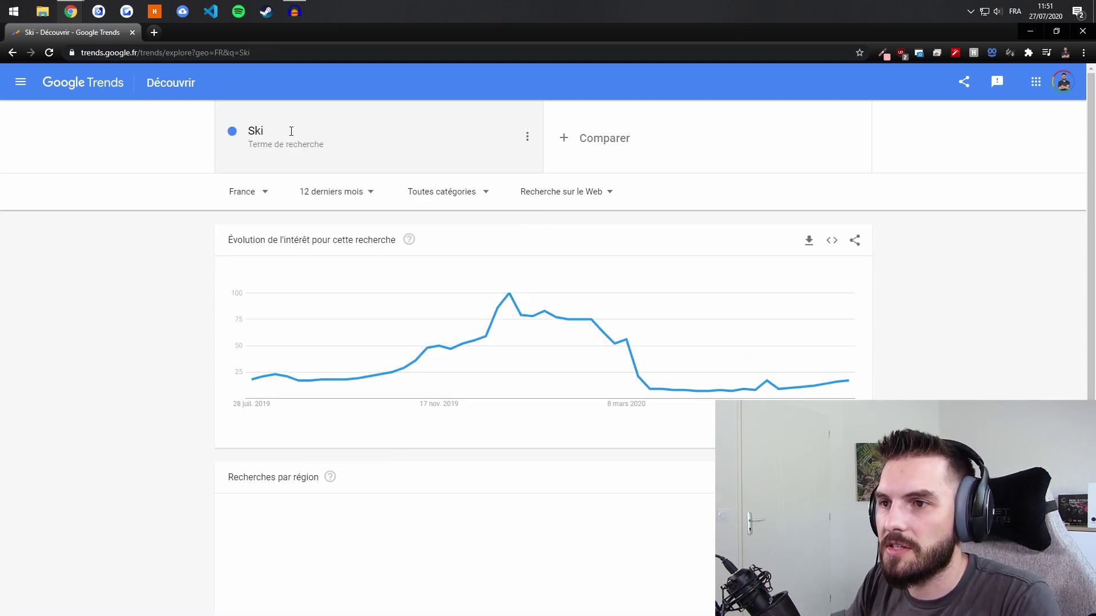
{"action": "left_click", "coordinate": [346, 197]}
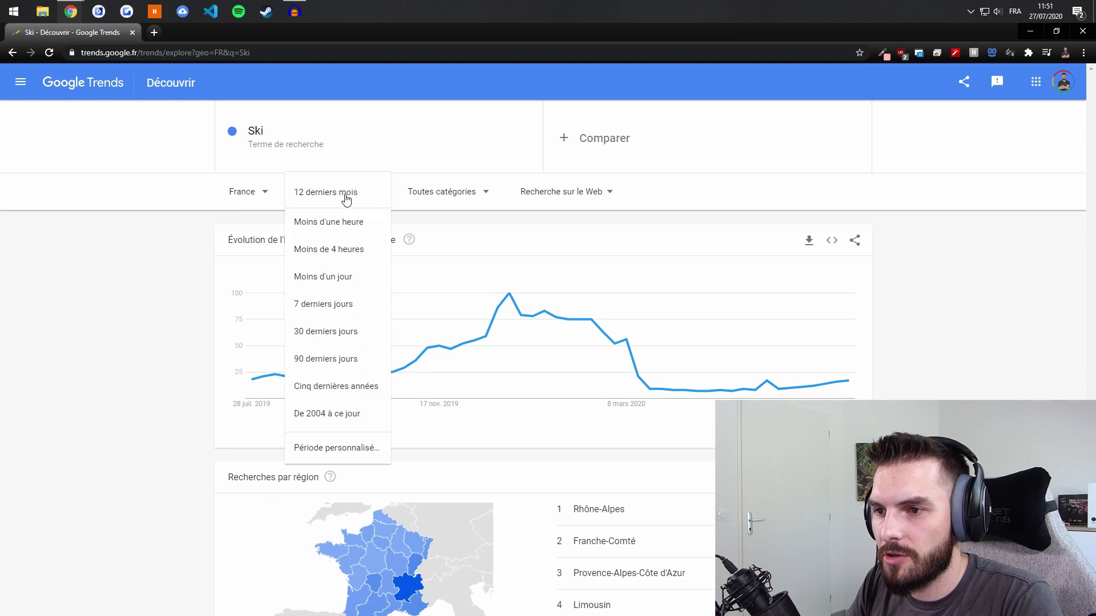
{"action": "left_click", "coordinate": [330, 390]}
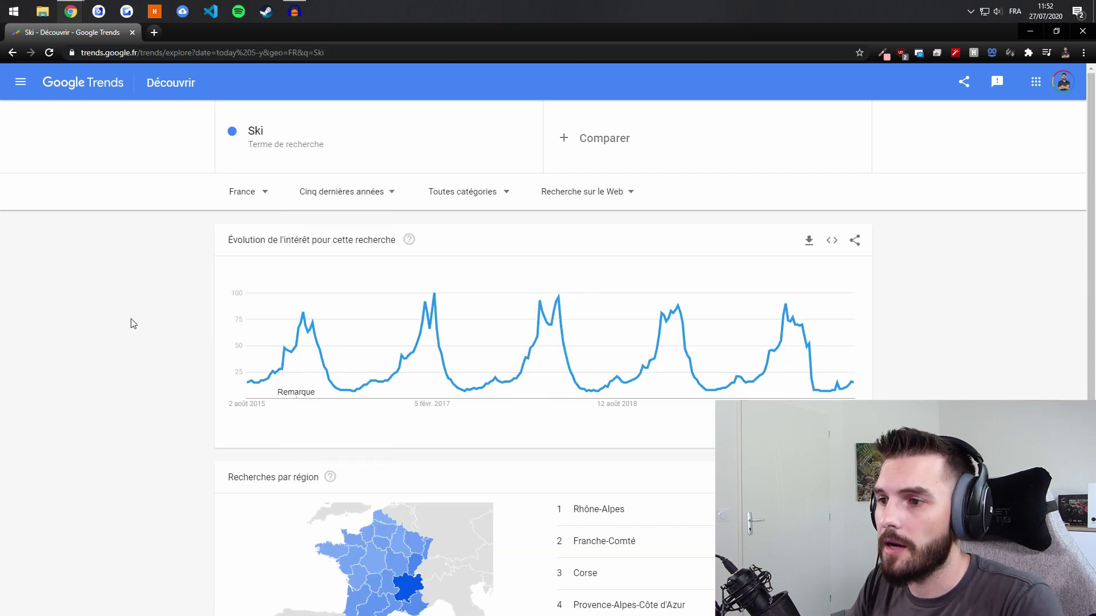
{"action": "mouse_move", "coordinate": [260, 388]}
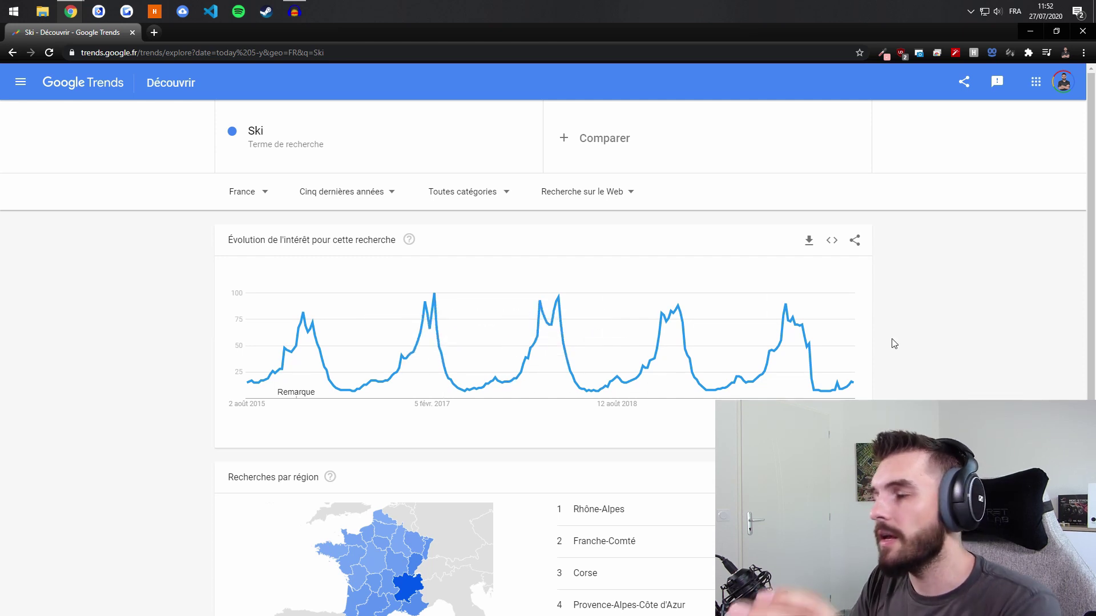
Replace the search term with "Parasol" and review its interest over time and its breakdown by region
{"action": "left_click", "coordinate": [265, 130]}
{"action": "type", "text": "Parasol"}
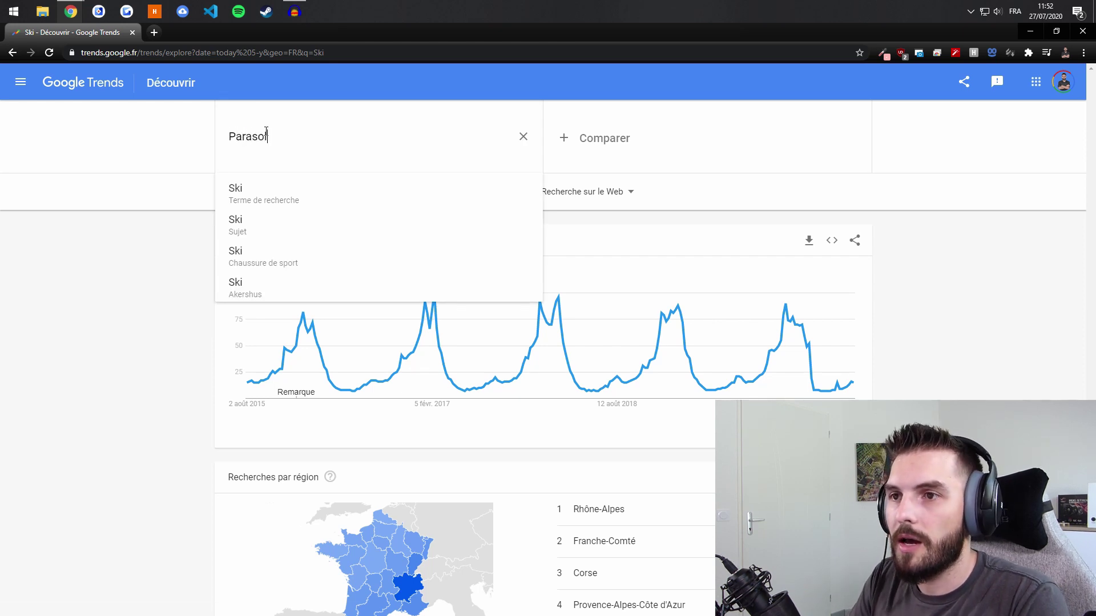
{"action": "key", "text": "Return"}
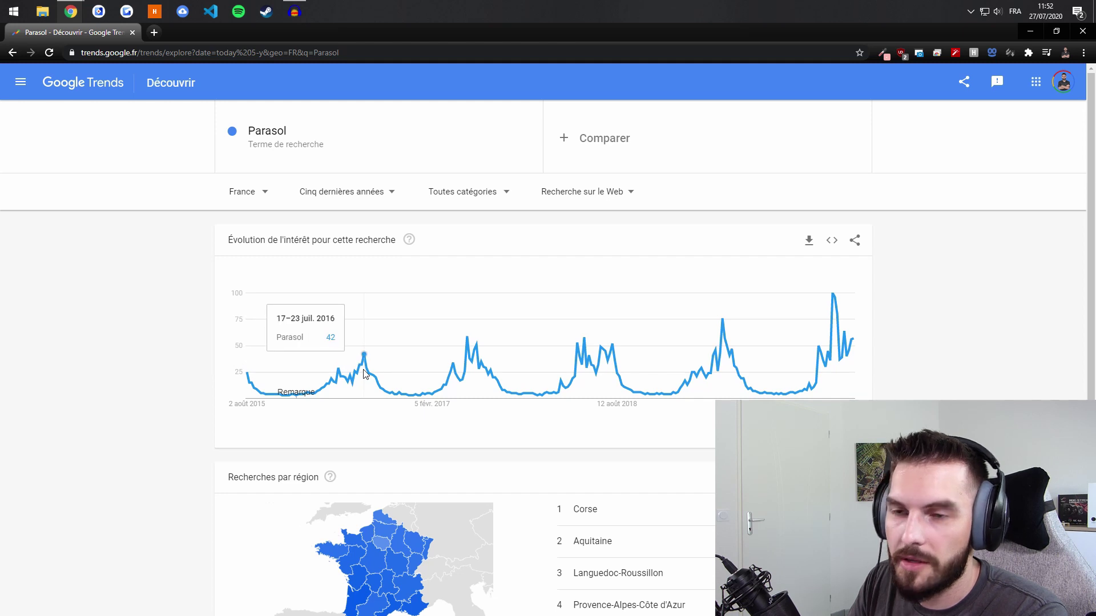
{"action": "scroll", "coordinate": [962, 291], "scroll_direction": "down", "scroll_amount": 2}
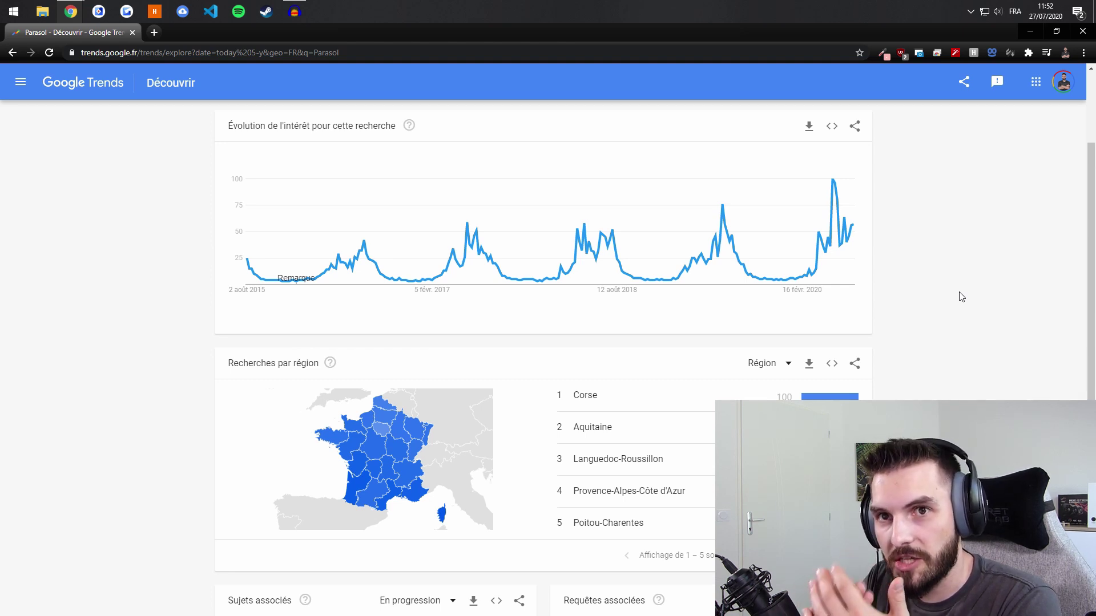
{"action": "scroll", "coordinate": [964, 286], "scroll_direction": "down", "scroll_amount": 2}
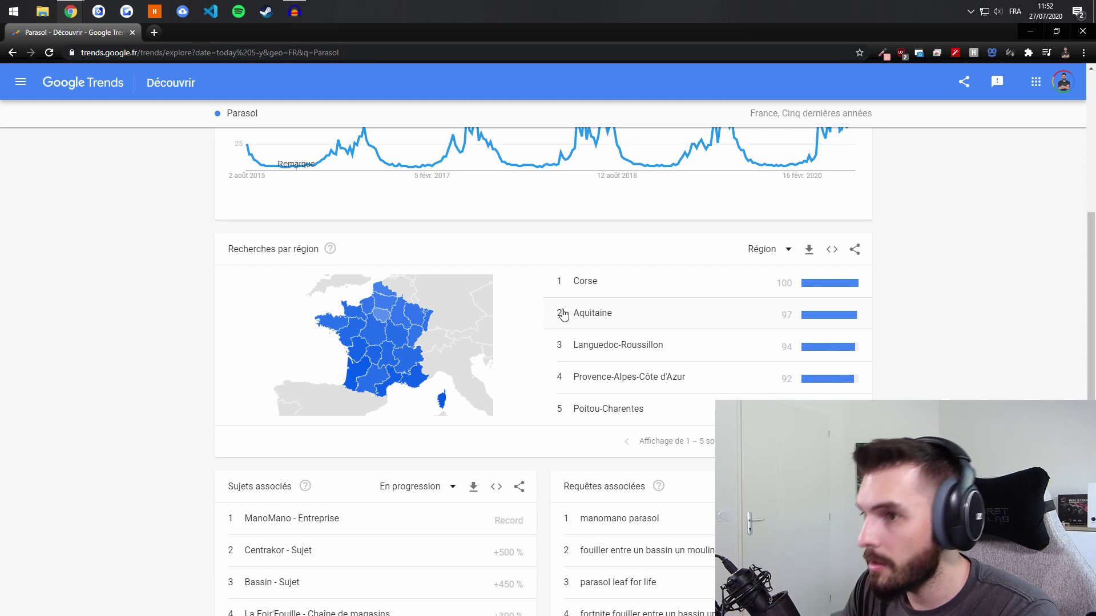
Replace the search term with "Chocolatine" and examine the map of searches by region
{"action": "scroll", "coordinate": [563, 314], "scroll_direction": "up", "scroll_amount": 4}
{"action": "left_click", "coordinate": [323, 137]}
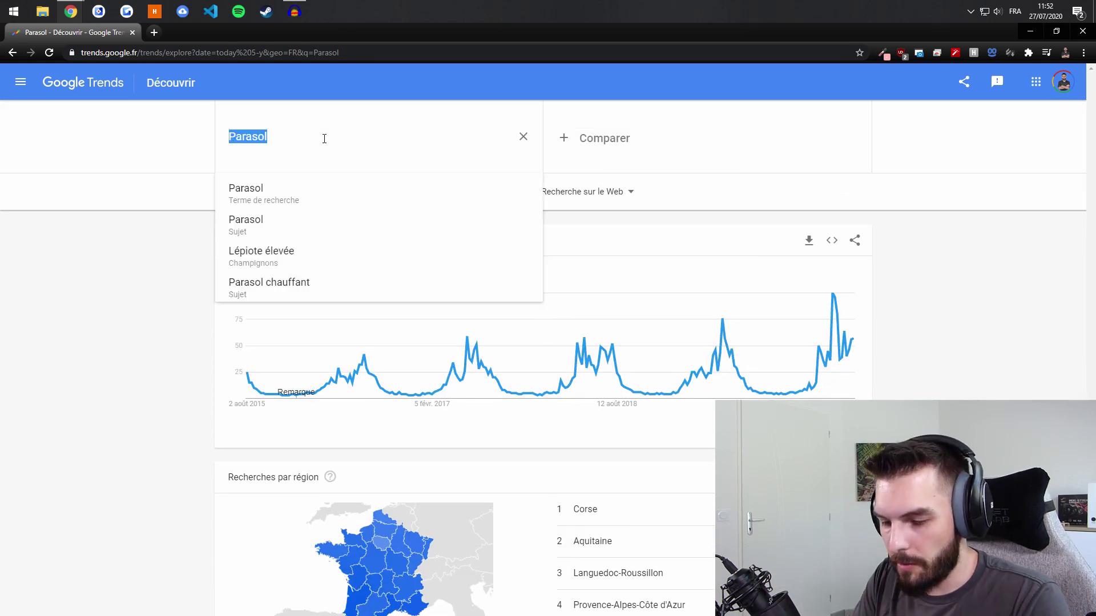
{"action": "type", "text": "Chocol"}
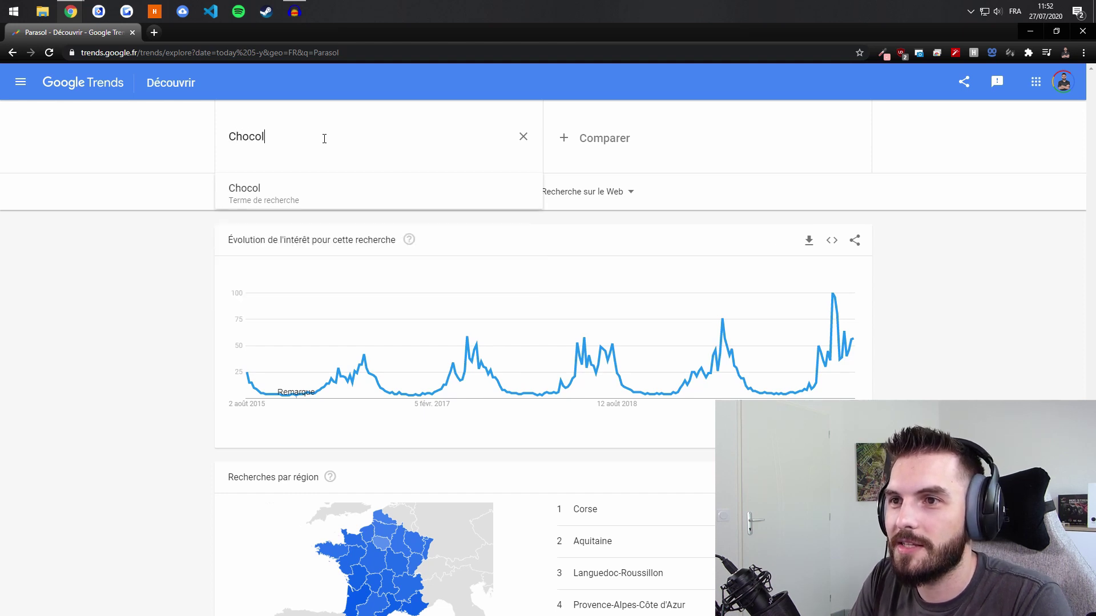
{"action": "type", "text": "atine"}
{"action": "key", "text": "Return"}
{"action": "scroll", "coordinate": [345, 163], "scroll_direction": "down", "scroll_amount": 2}
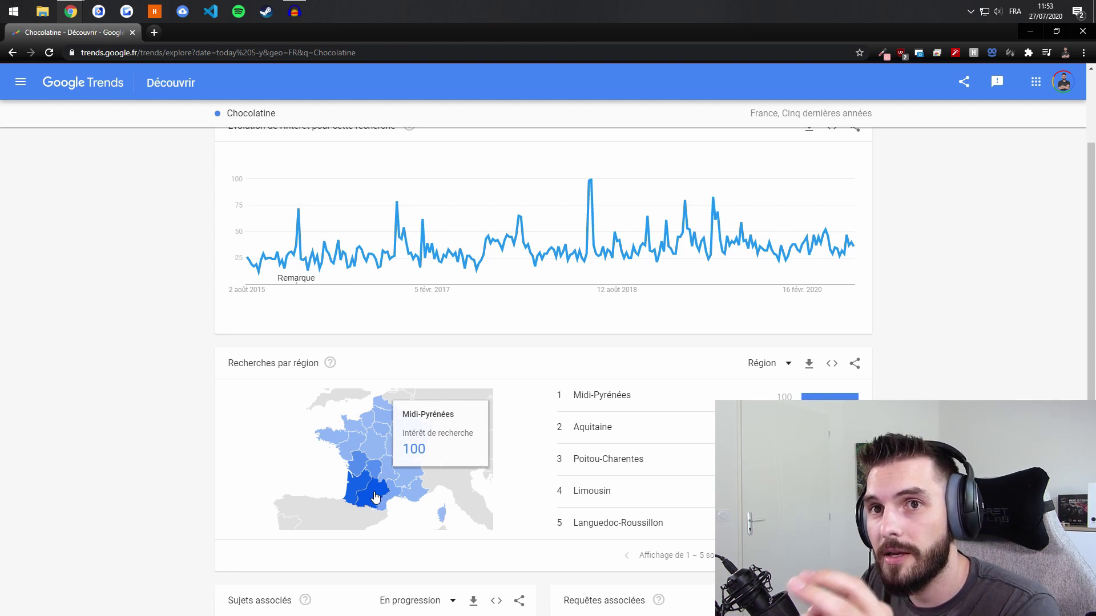
Open the Midi-Pyrénées results from the regional map and return to the results for France
{"action": "left_click", "coordinate": [375, 498]}
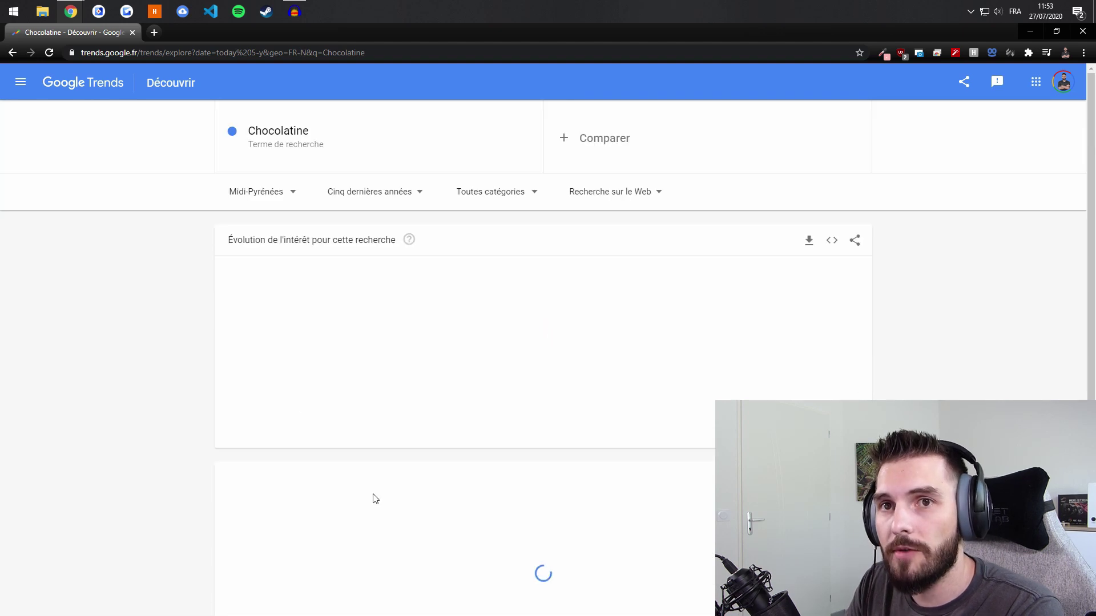
{"action": "scroll", "coordinate": [316, 425], "scroll_direction": "down", "scroll_amount": 2}
{"action": "key", "text": "alt+Left"}
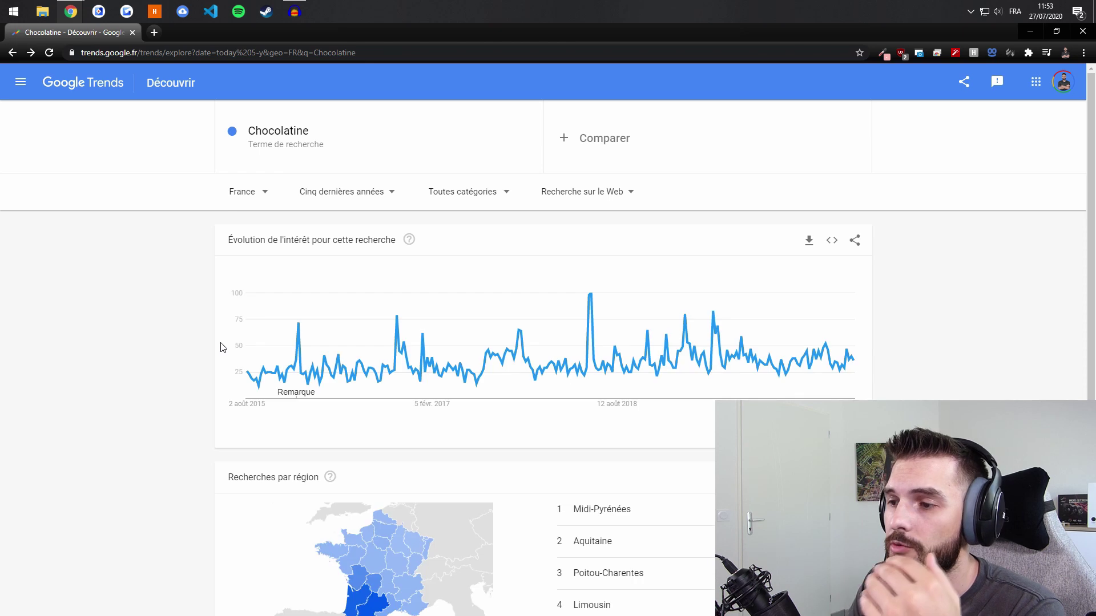
Replace the search term with "Montres en bois" and review its regional interest and related topics
{"action": "scroll", "coordinate": [223, 348], "scroll_direction": "down", "scroll_amount": 5}
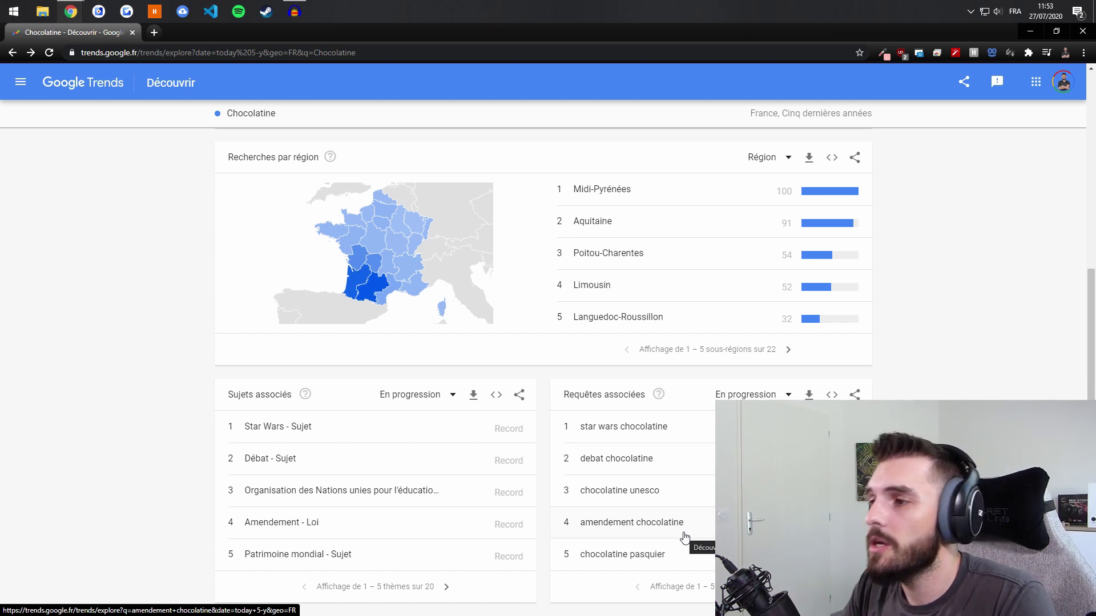
{"action": "scroll", "coordinate": [487, 550], "scroll_direction": "up", "scroll_amount": 6}
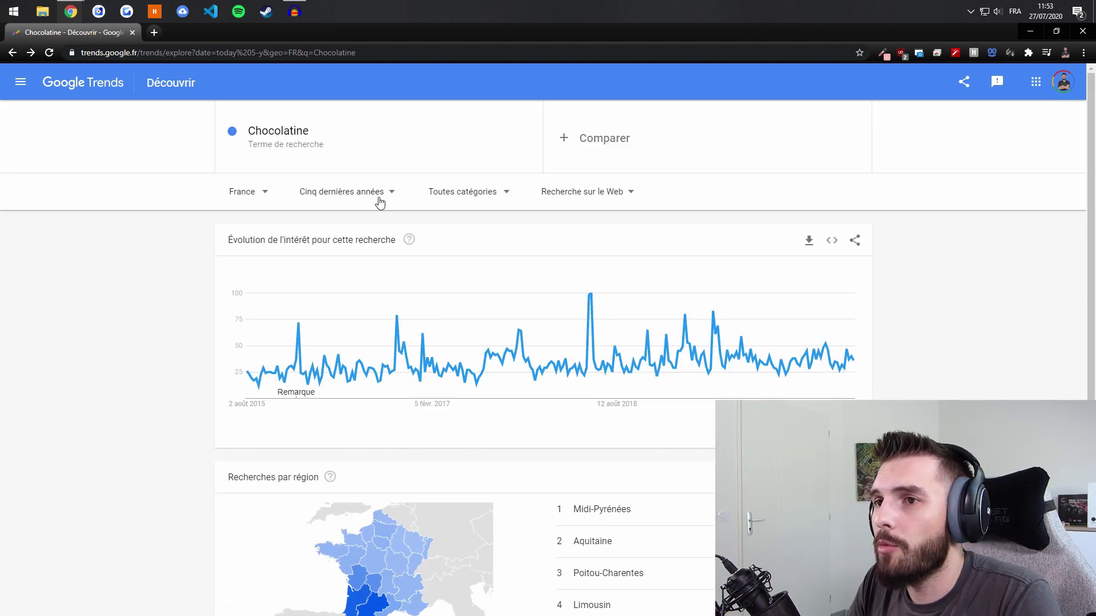
{"action": "left_click", "coordinate": [343, 139]}
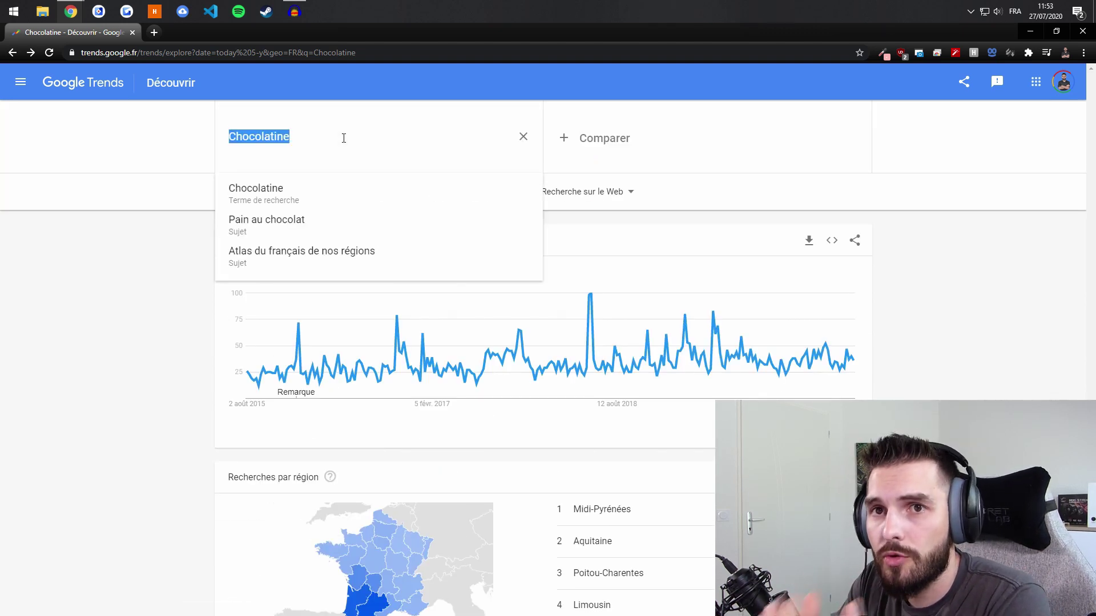
{"action": "type", "text": "Montres en voibois"}
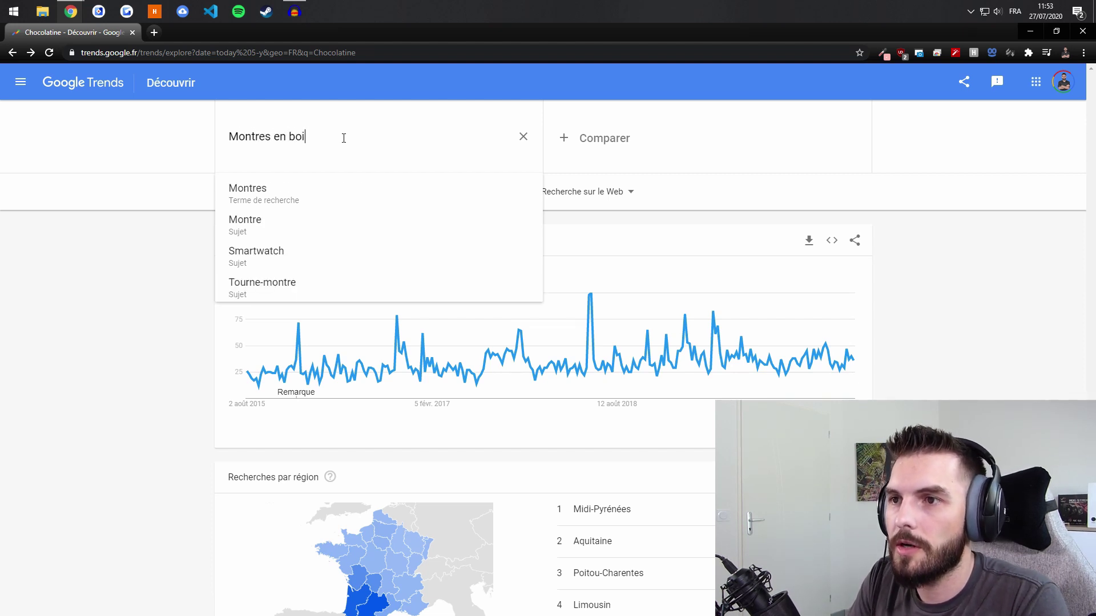
{"action": "key", "text": "Return"}
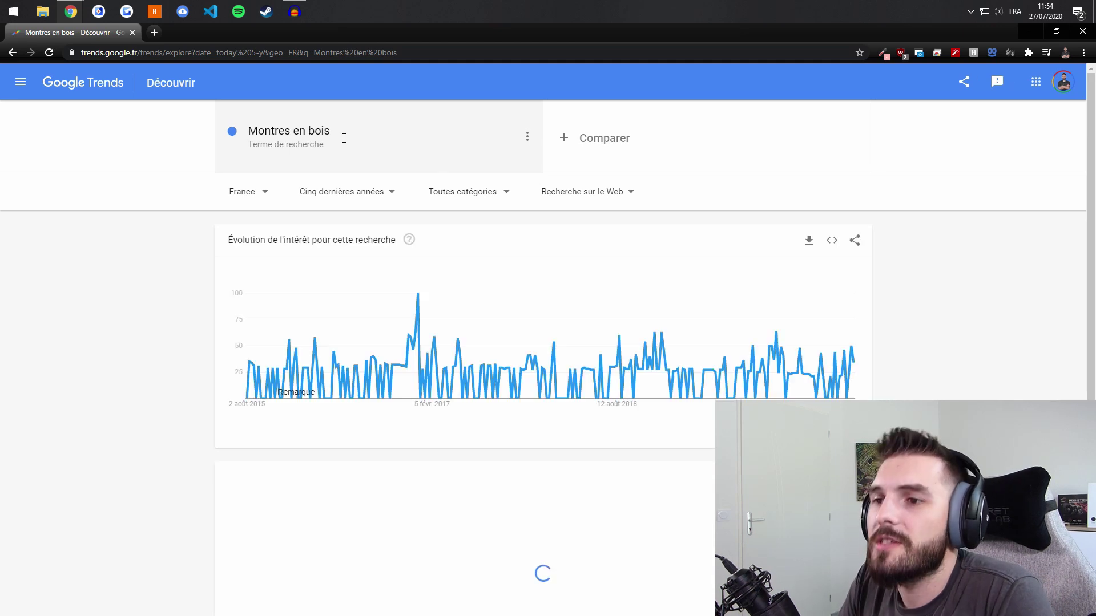
{"action": "scroll", "coordinate": [423, 234], "scroll_direction": "down", "scroll_amount": 1}
{"action": "scroll", "coordinate": [423, 234], "scroll_direction": "down", "scroll_amount": 3}
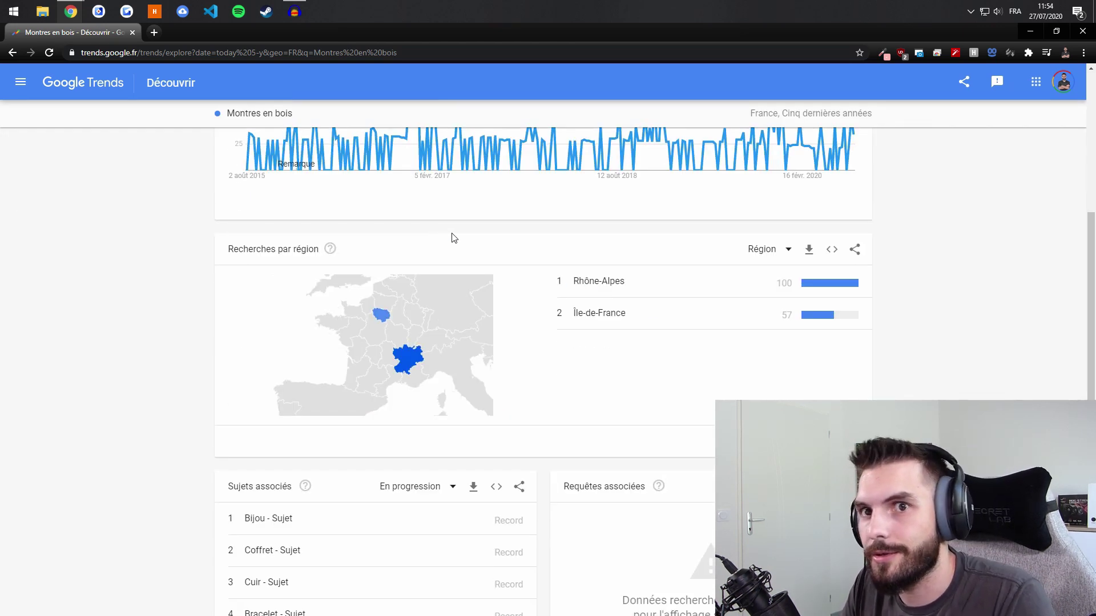
{"action": "scroll", "coordinate": [426, 272], "scroll_direction": "down", "scroll_amount": 2}
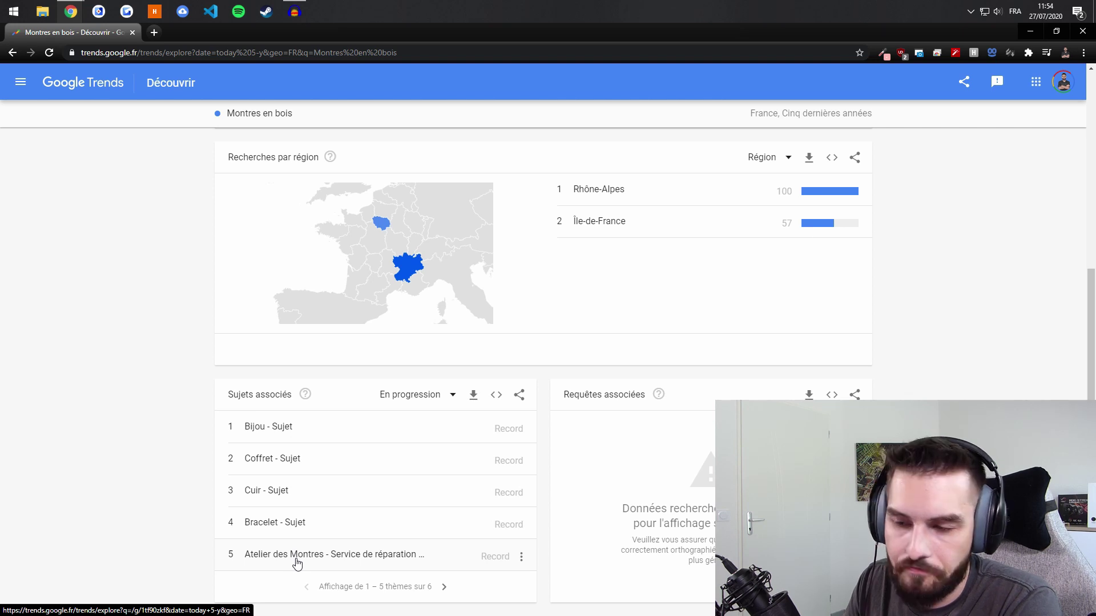
Shorten the search term to "Montres" and inspect the late-2016 peak on the interest curve
{"action": "scroll", "coordinate": [296, 513], "scroll_direction": "up", "scroll_amount": 6}
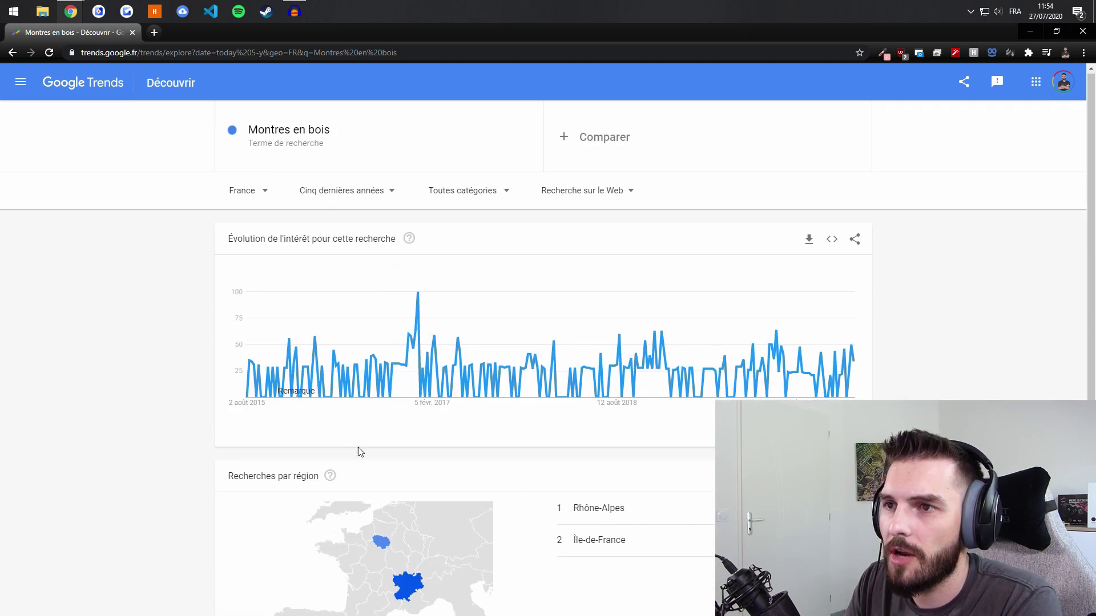
{"action": "left_click", "coordinate": [343, 133]}
{"action": "left_click_drag", "start_coordinate": [265, 137], "coordinate": [422, 143]}
{"action": "type", "text": "s"}
{"action": "key", "text": "Return"}
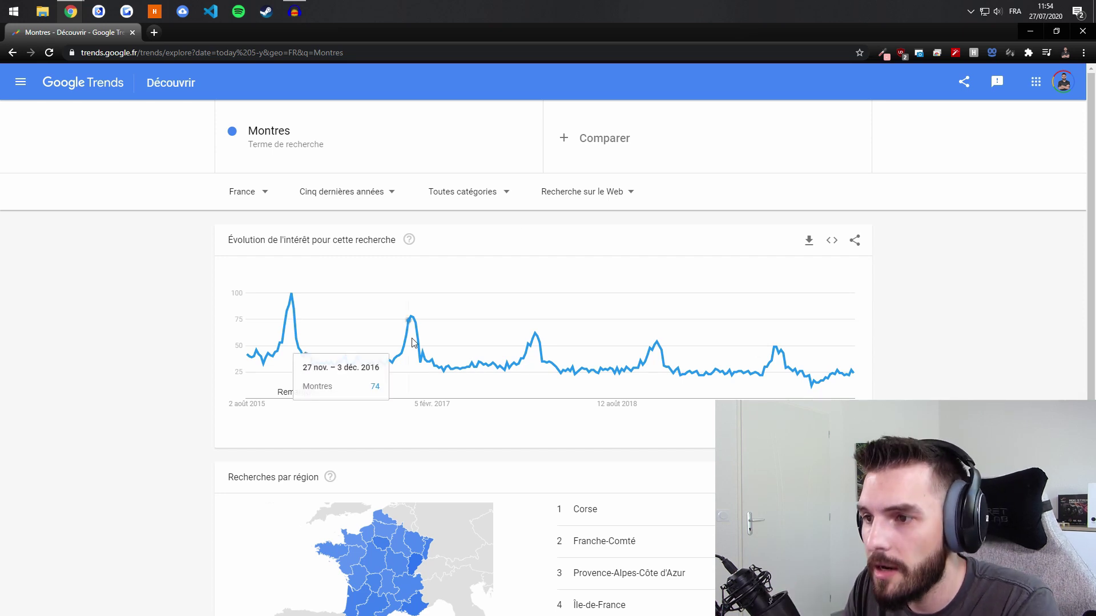
{"action": "mouse_move", "coordinate": [409, 347]}
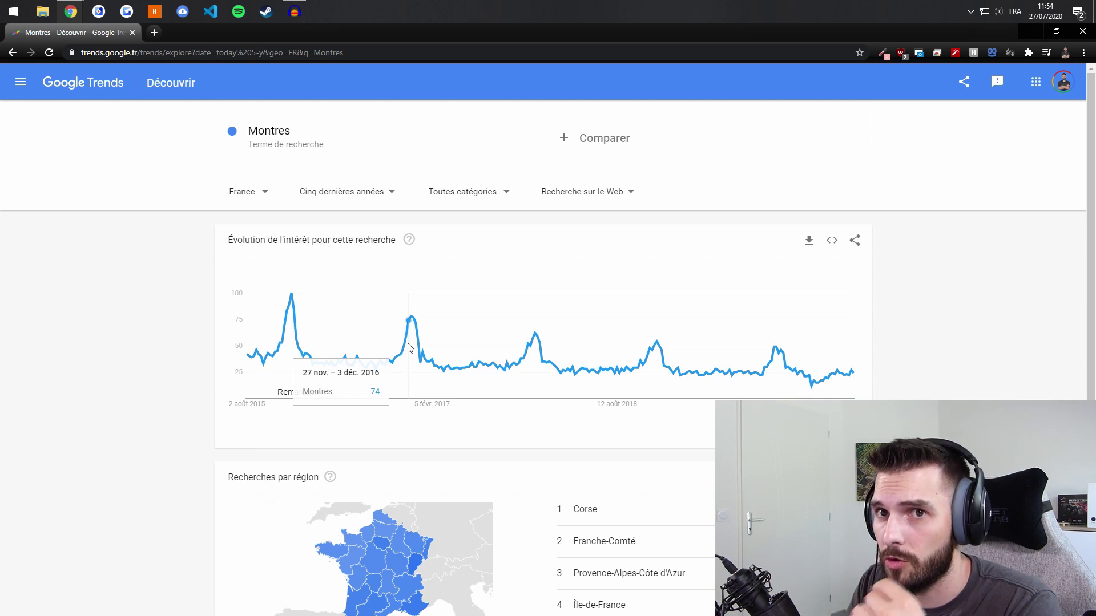
Review the regional interest in "Montres" and switch its related queries from the "En progression" ranking to the other sorting option
{"action": "scroll", "coordinate": [408, 345], "scroll_direction": "down", "scroll_amount": 4}
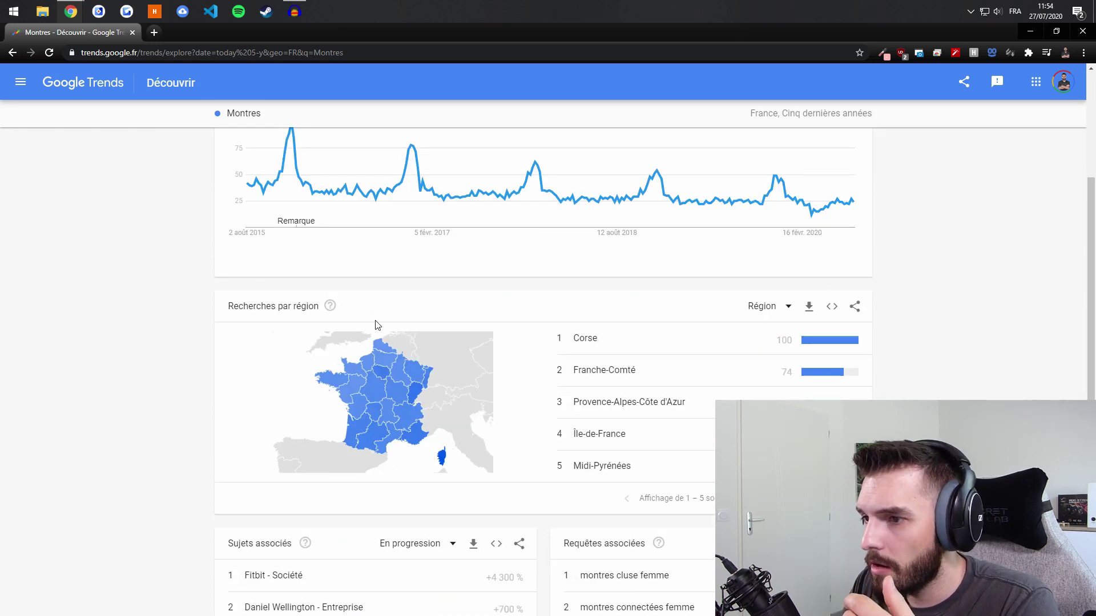
{"action": "mouse_move", "coordinate": [442, 401]}
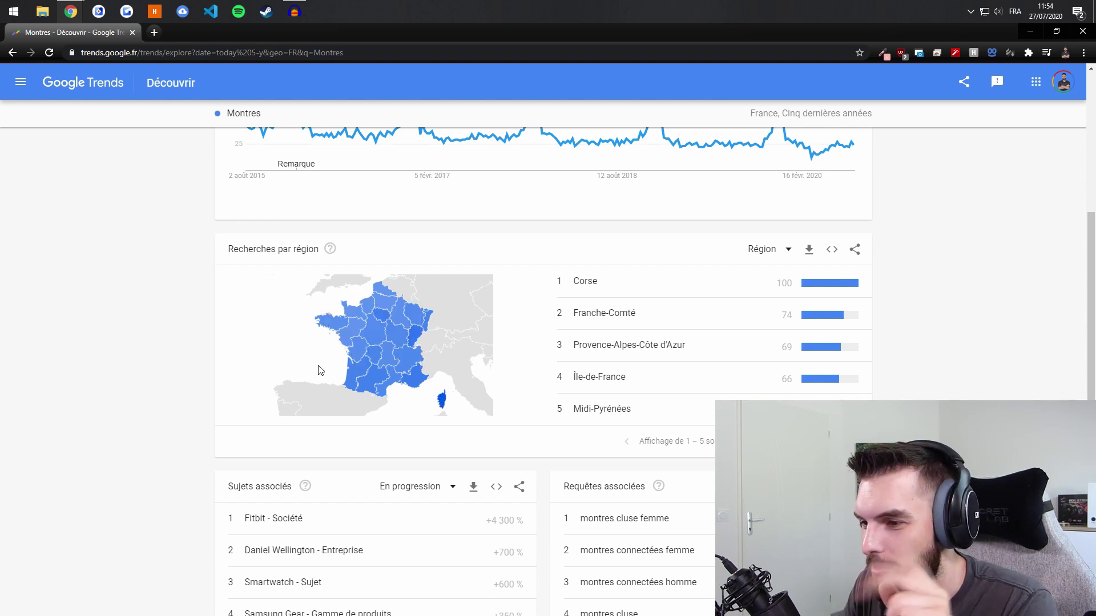
{"action": "scroll", "coordinate": [331, 366], "scroll_direction": "down", "scroll_amount": 2}
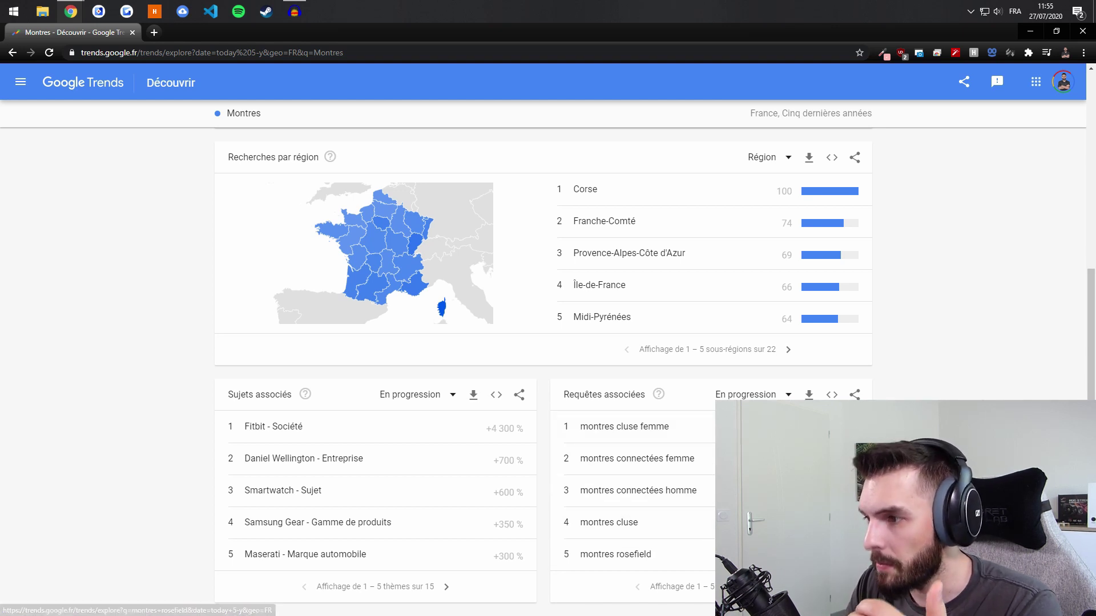
{"action": "left_click", "coordinate": [758, 395]}
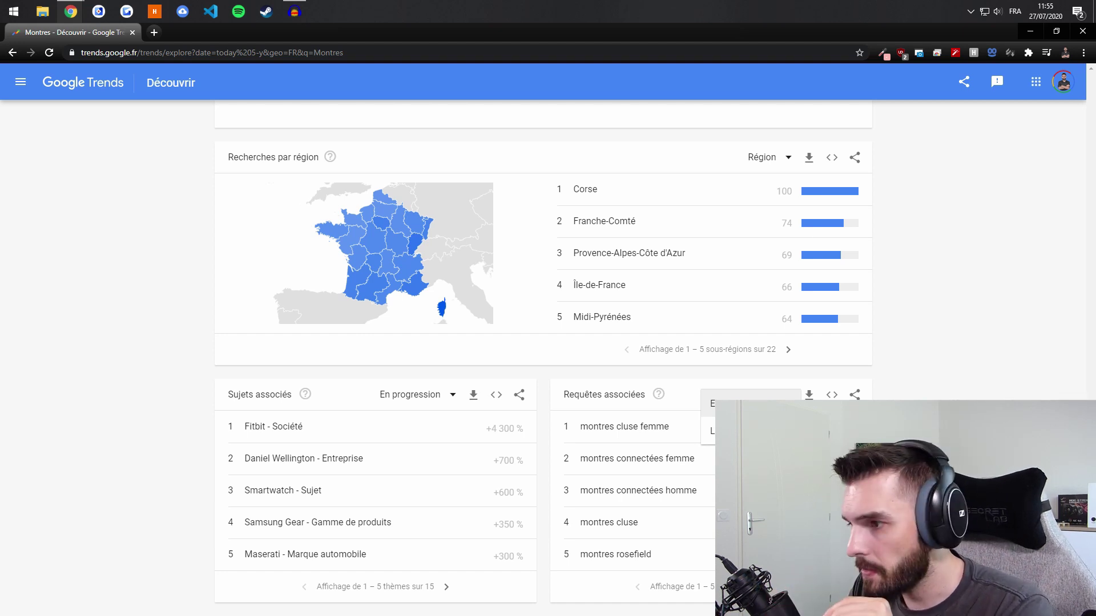
{"action": "left_click", "coordinate": [750, 431]}
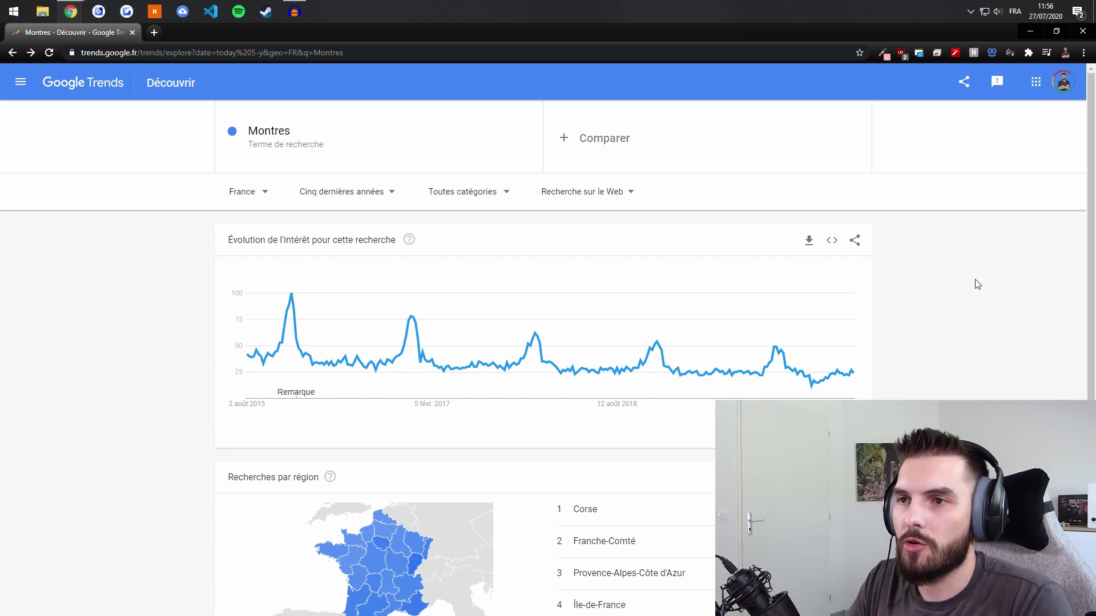
Extend the search term to "Montres femmes" and run the search
{"action": "left_click", "coordinate": [317, 135]}
{"action": "left_click", "coordinate": [283, 137]}
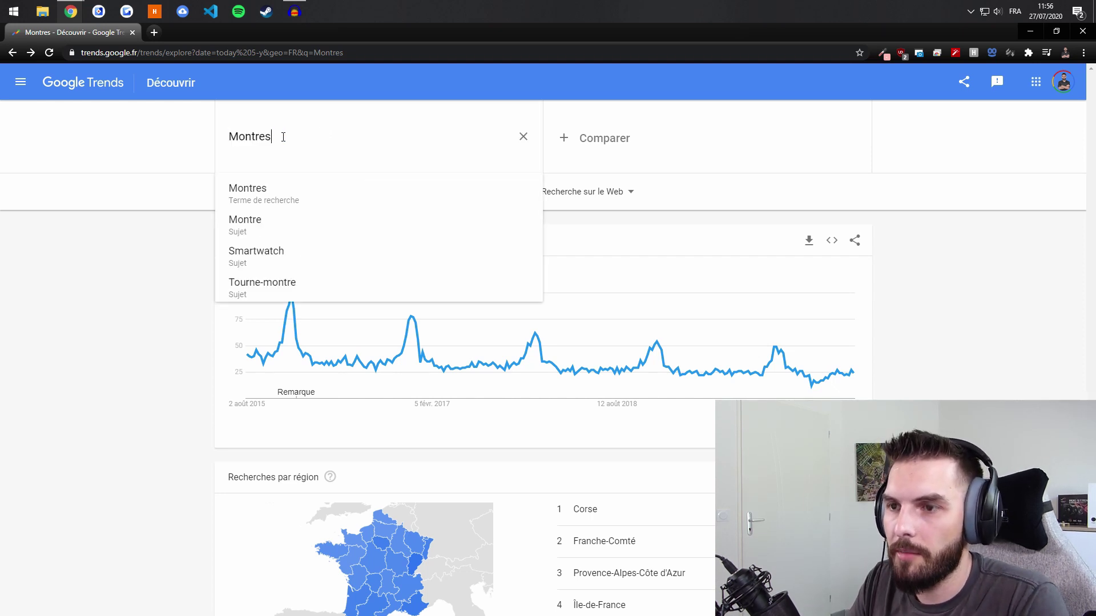
{"action": "type", "text": "femmes"}
{"action": "key", "text": "Return"}
Add "Montres Hommes" as a second search term to compare with "Montres femmes"
{"action": "type", "text": "MLont"}
{"action": "key", "text": "BackSpace"}
{"action": "key", "text": "BackSpace"}
{"action": "key", "text": "BackSpace"}
{"action": "key", "text": "BackSpace"}
{"action": "type", "text": "ontr"}
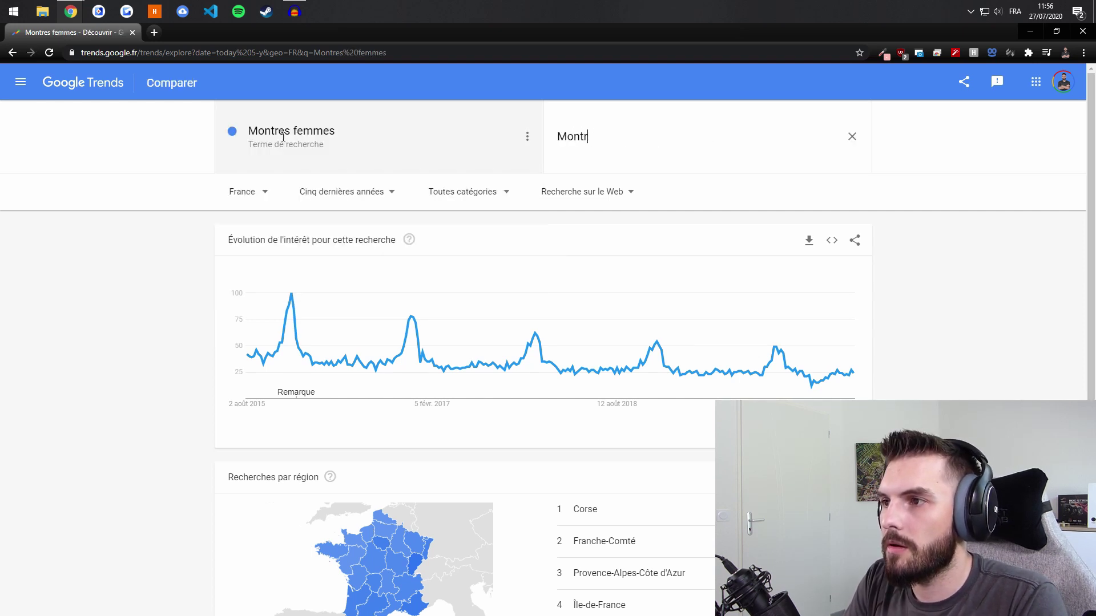
{"action": "type", "text": "es Hommes"}
{"action": "key", "text": "Return"}
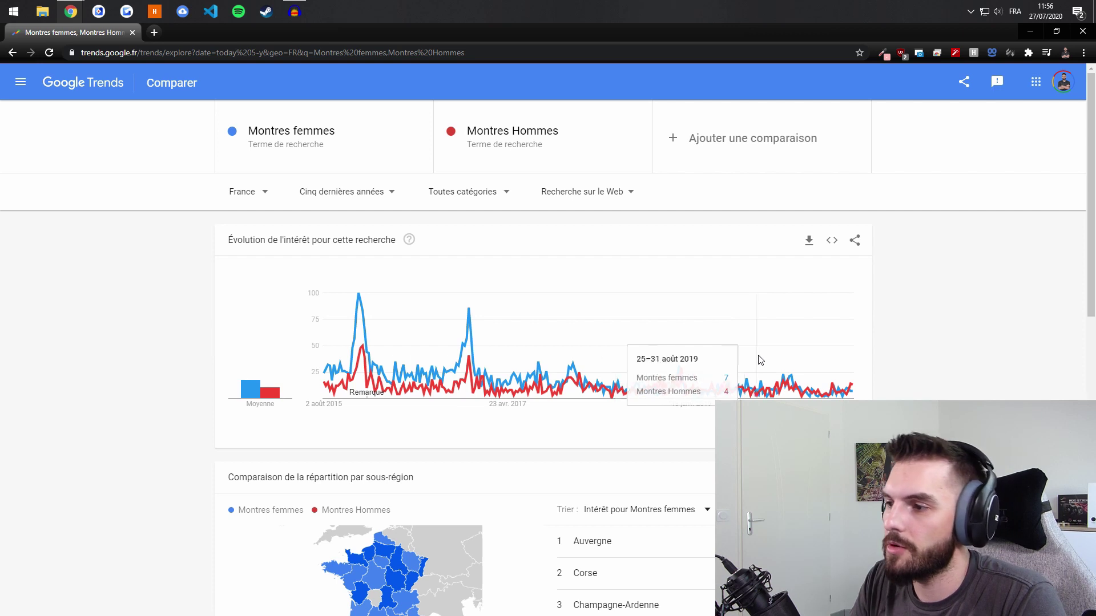
Review the regional maps and related queries for "Montres femmes" and "Montres Hommes", and return to the interest curve
{"action": "scroll", "coordinate": [888, 386], "scroll_direction": "down", "scroll_amount": 9}
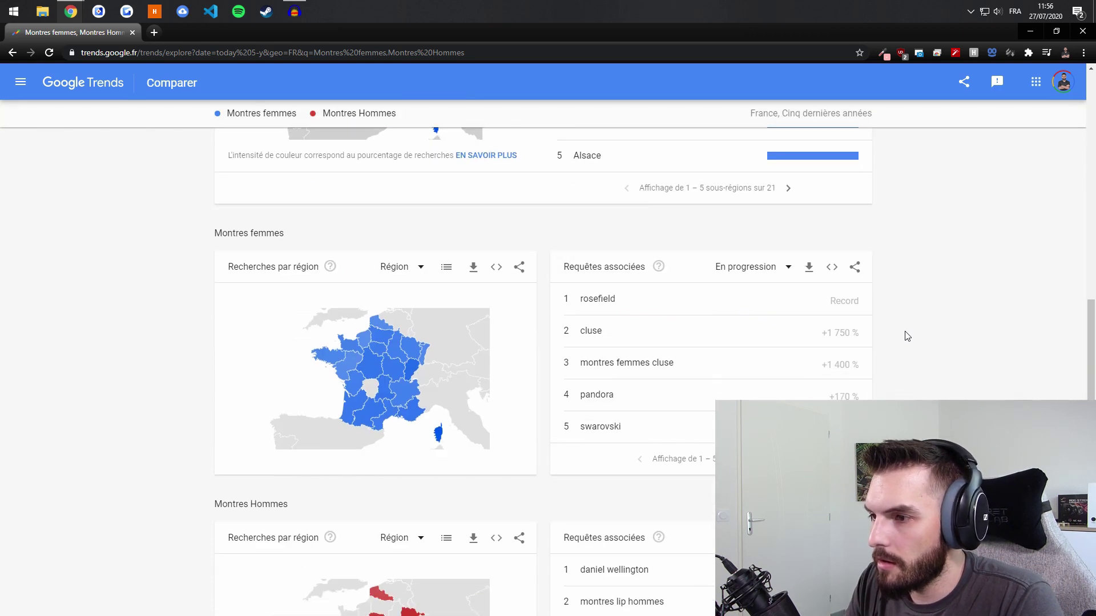
{"action": "scroll", "coordinate": [916, 341], "scroll_direction": "down", "scroll_amount": 3}
{"action": "scroll", "coordinate": [924, 351], "scroll_direction": "up", "scroll_amount": 3}
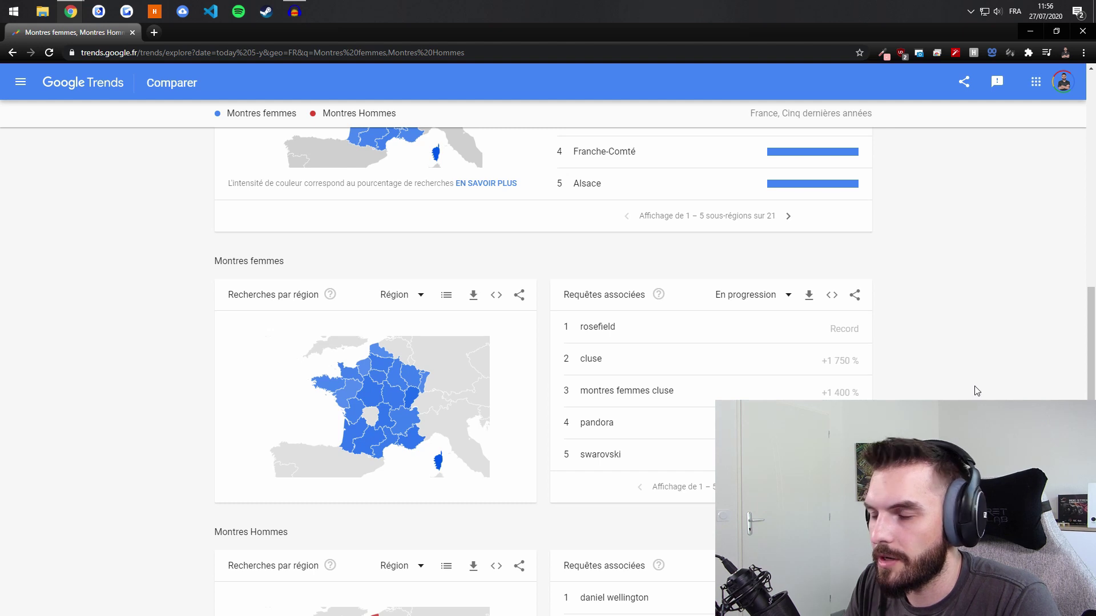
{"action": "scroll", "coordinate": [973, 388], "scroll_direction": "up", "scroll_amount": 4}
{"action": "scroll", "coordinate": [957, 398], "scroll_direction": "up", "scroll_amount": 5}
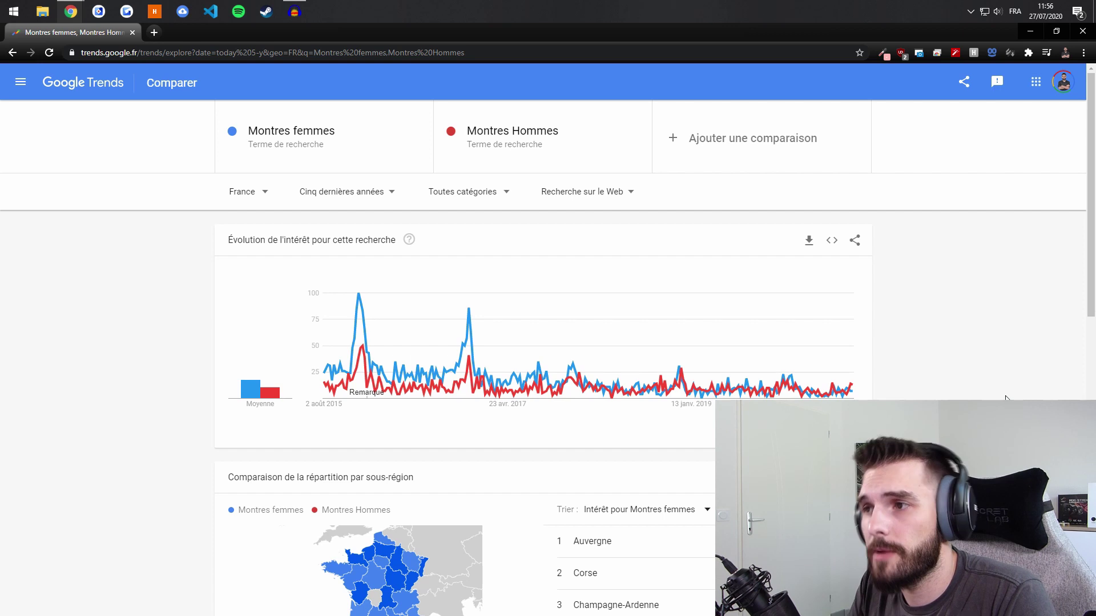
Add "Montres enfant" as a third search term in the comparison
{"action": "left_click", "coordinate": [759, 140]}
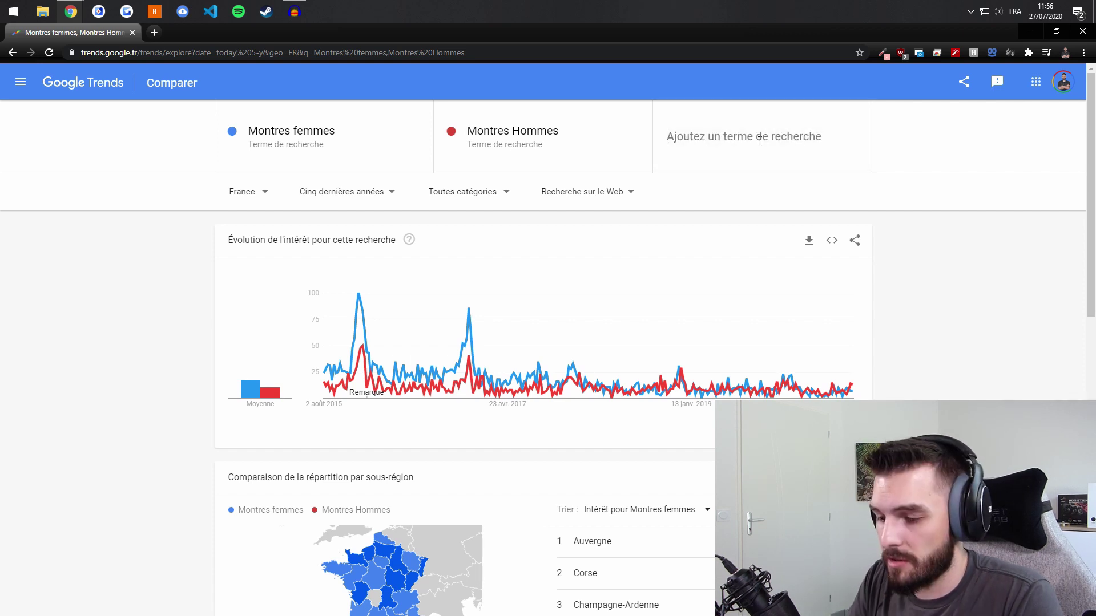
{"action": "type", "text": "Montre s"}
{"action": "key", "text": "BackSpace"}
{"action": "key", "text": "BackSpace"}
{"action": "type", "text": "s enfga"}
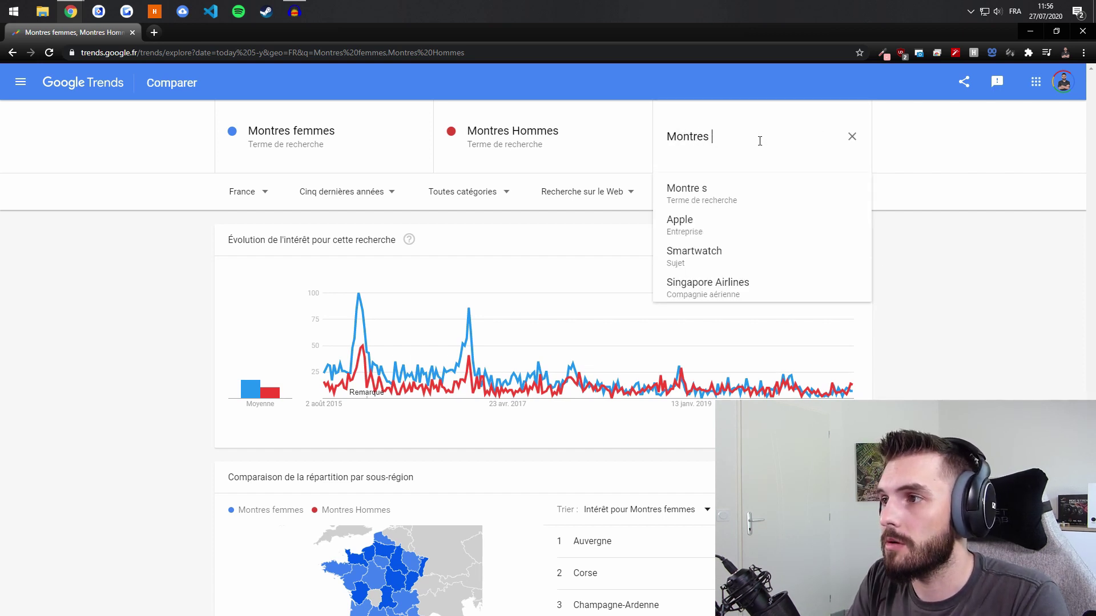
{"action": "key", "text": "BackSpace"}
{"action": "key", "text": "BackSpace"}
{"action": "type", "text": "ant"}
{"action": "key", "text": "Return"}
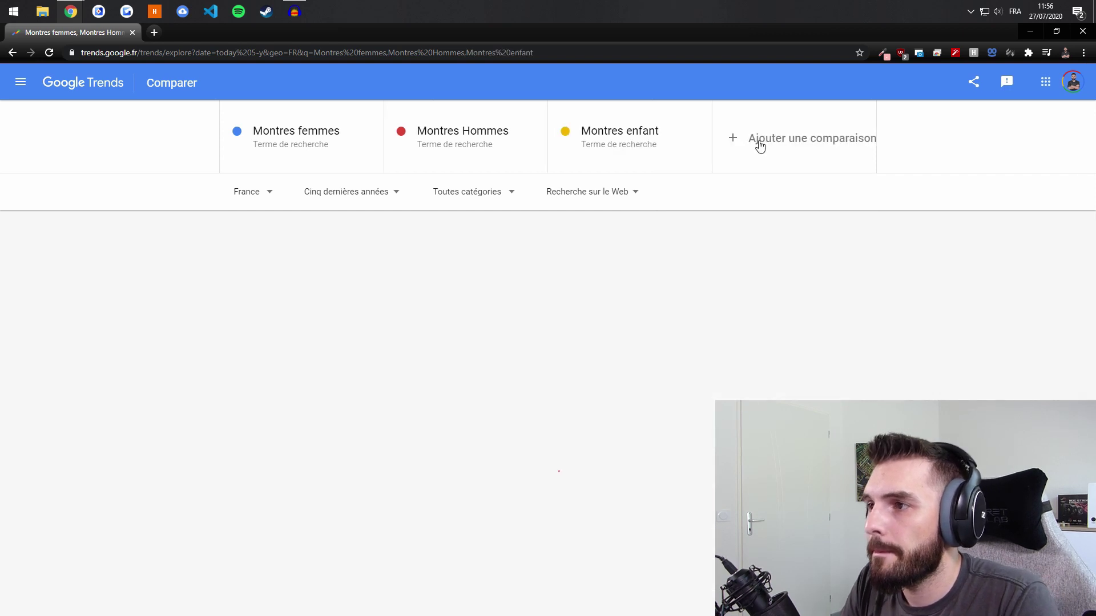